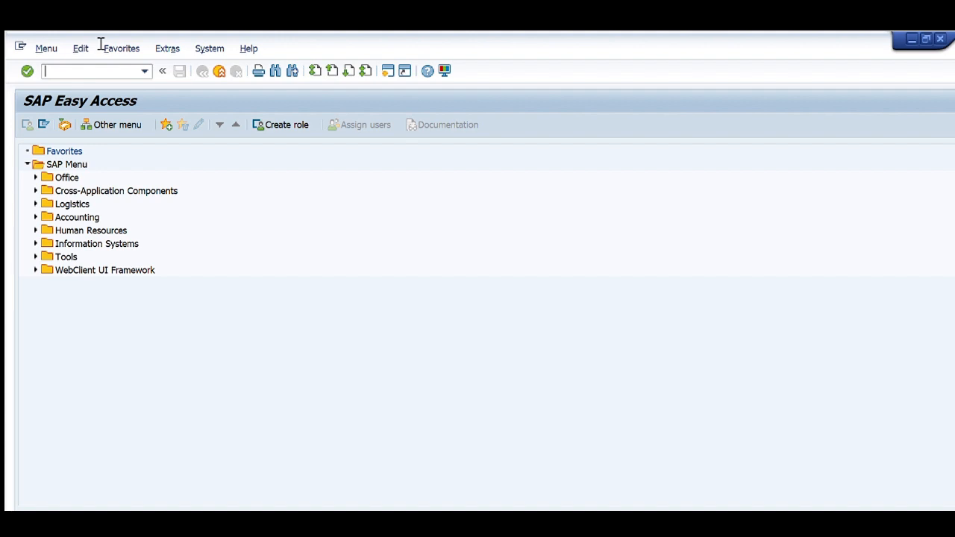
Start the mm01 transaction for creating a material.
text(mm01)
drag(71, 71, 35, 44)
key(Return)
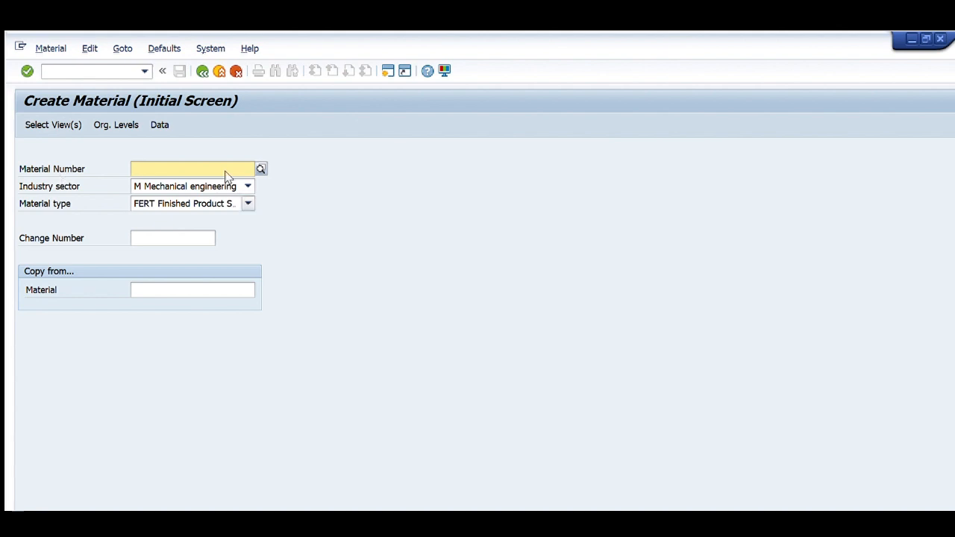
Continue with Mechanical engineering and material type FERT, accepting the view selection including General Plant Data / Storage 1, Storage 2 and Accounting 1.
key(Tab)
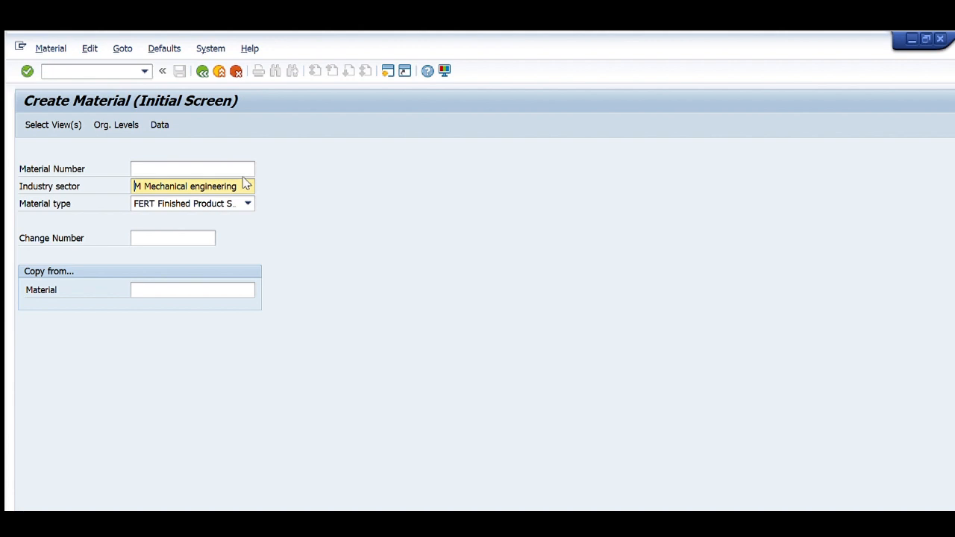
key(Tab)
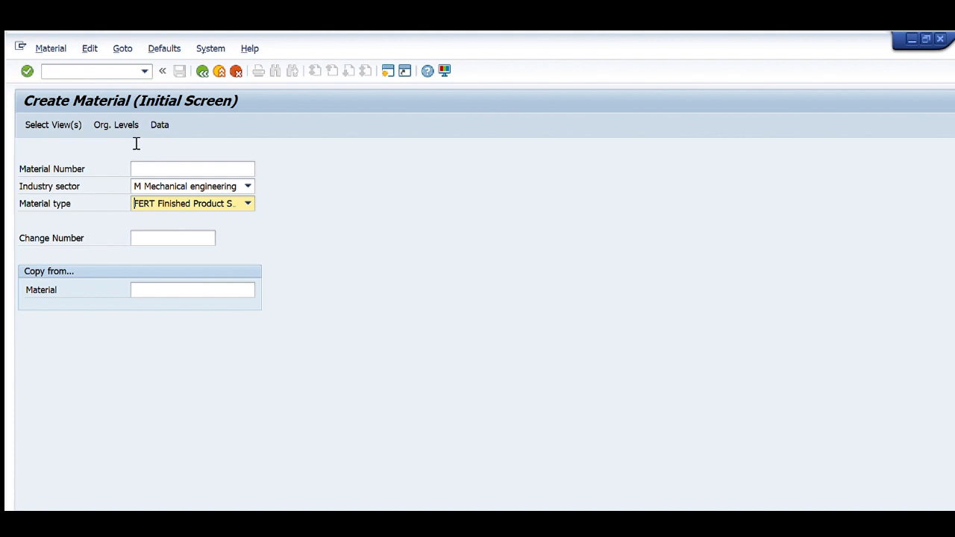
click(88, 171)
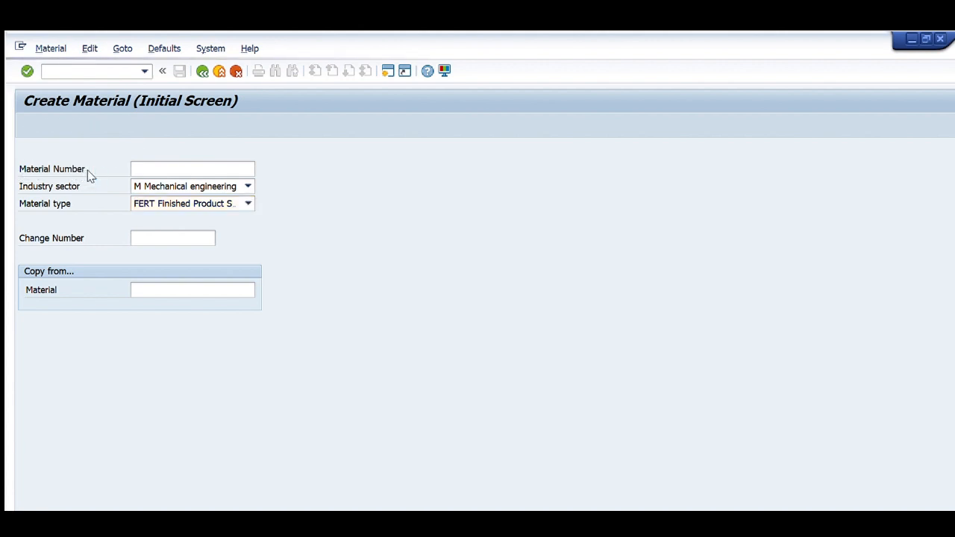
key(Return)
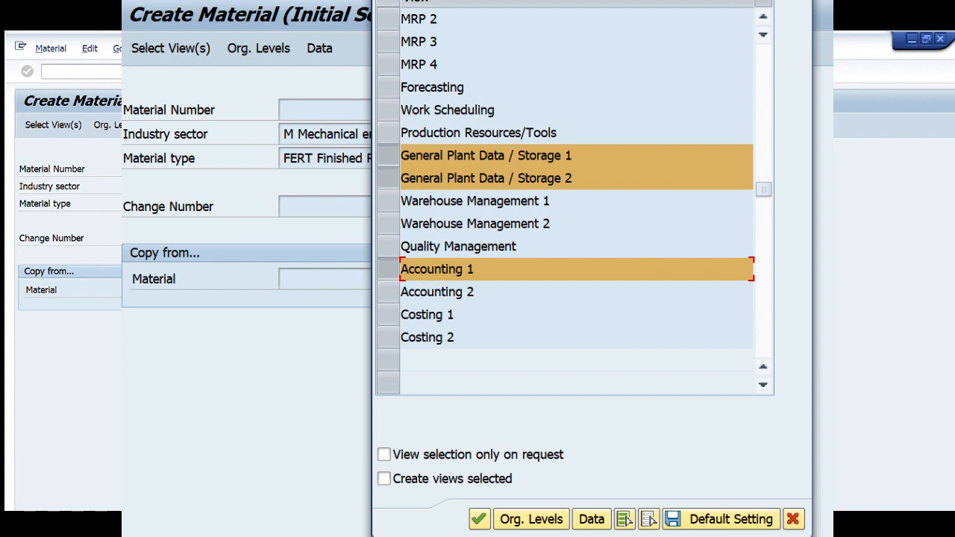
key(Return)
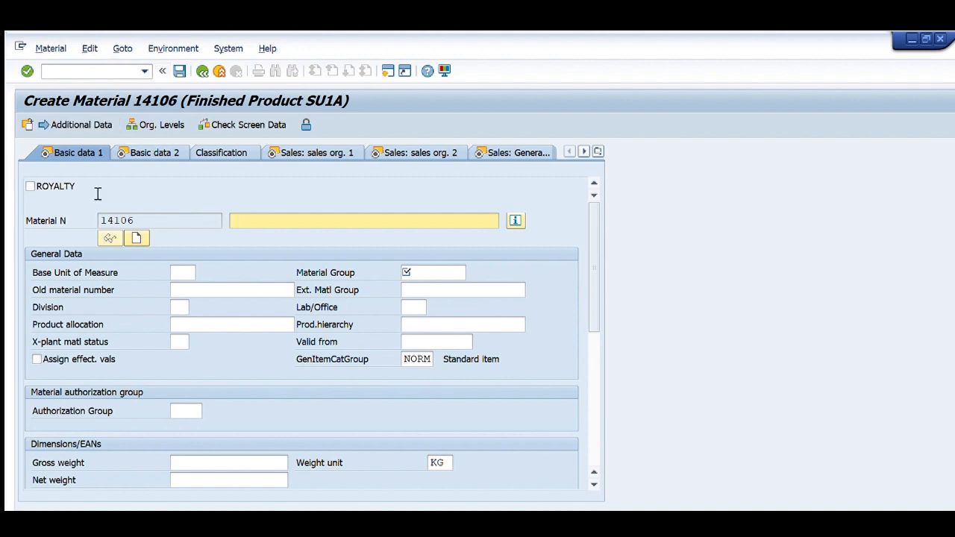
Enter "bolt" as the material description in the Basic data 1 view.
mouse_move(99, 192)
mouse_down()
mouse_move(140, 191)
mouse_move(89, 185)
mouse_up()
click(139, 191)
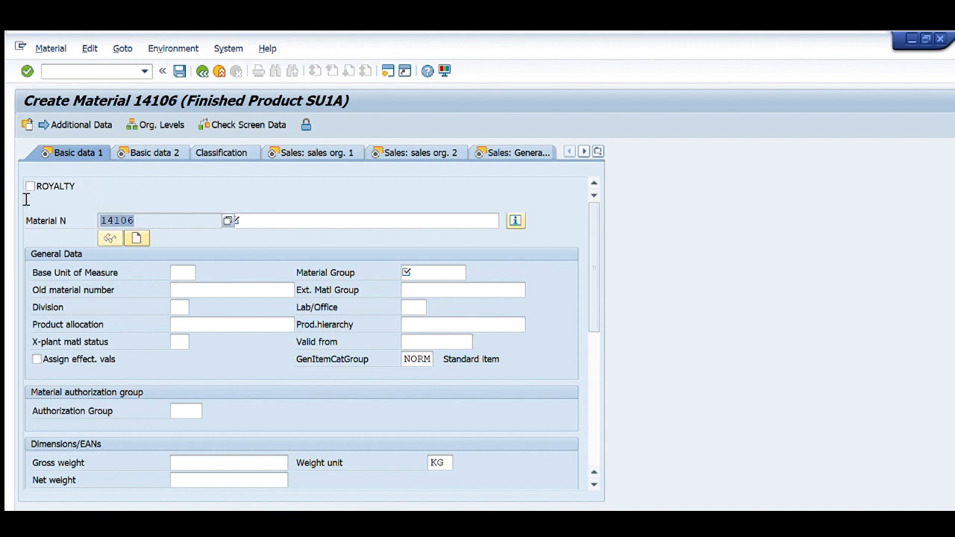
key(Tab)
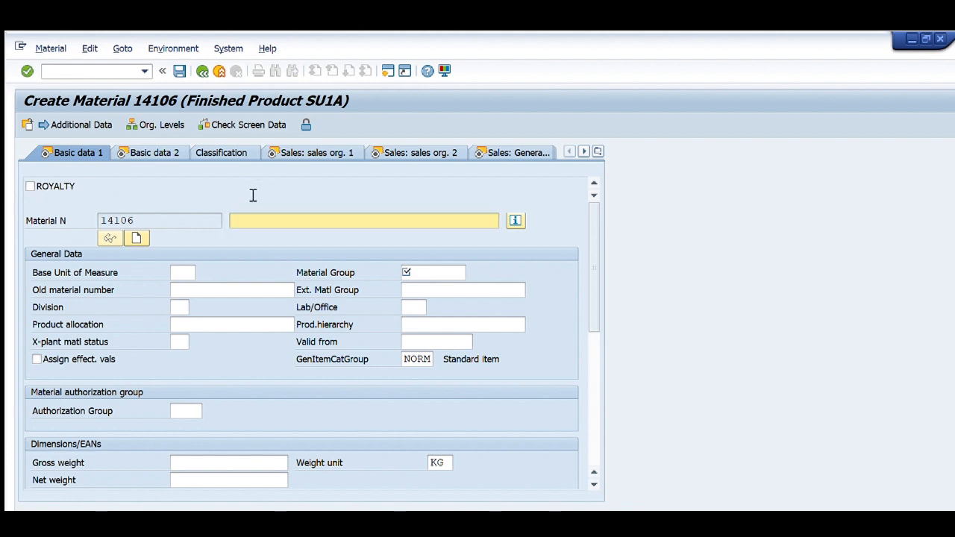
text(bolt)
key(shift+Home)
key(Tab)
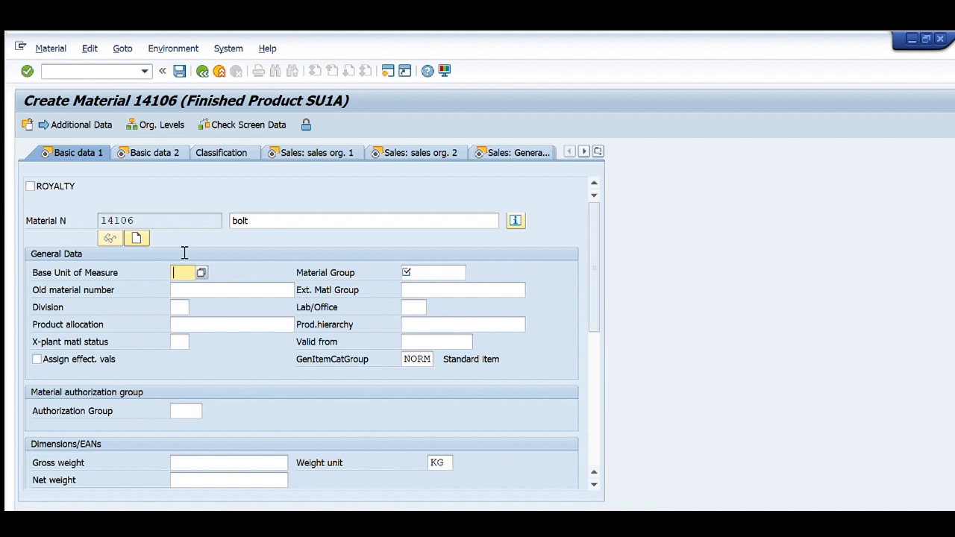
Set the base unit of measure to PC and the material group to 1007 in the general data.
text(pc)
key(Return)
key(Tab)
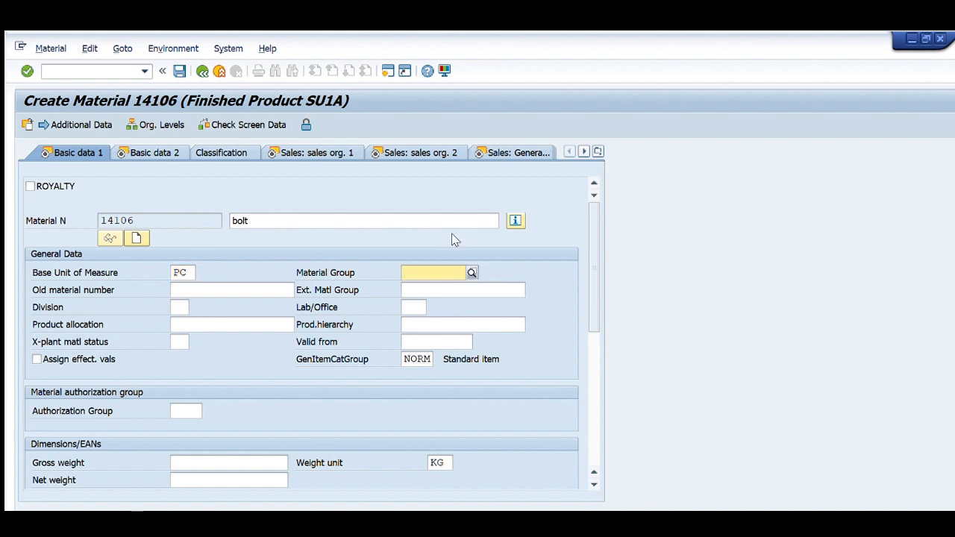
text(1008)
key(Return)
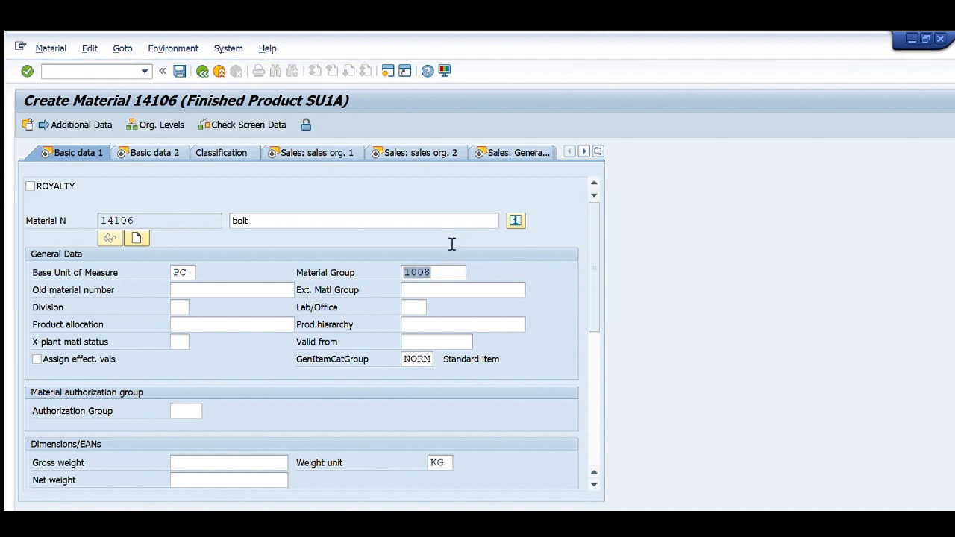
click(415, 273)
text(1007)
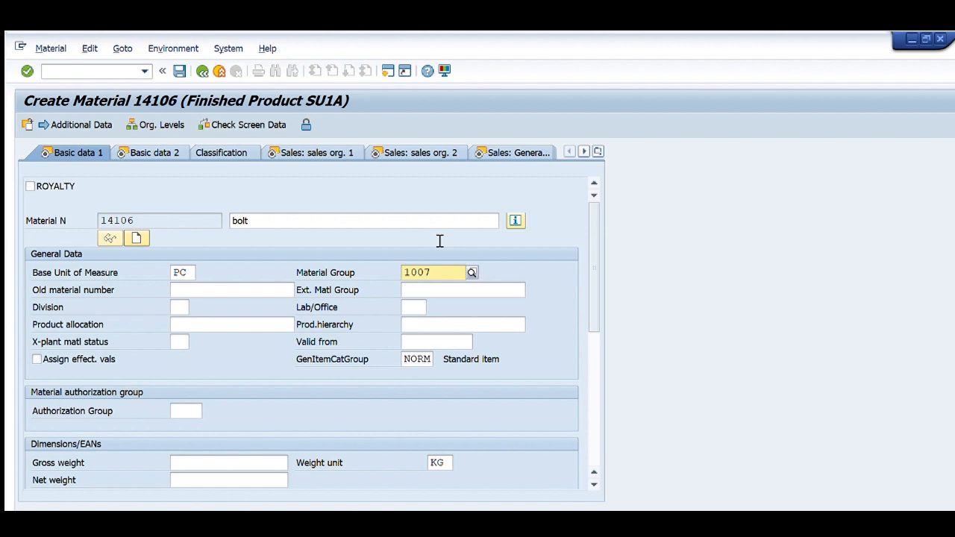
Set the material's division to LD in the general data.
key(Tab)
key(Tab)
key(Tab)
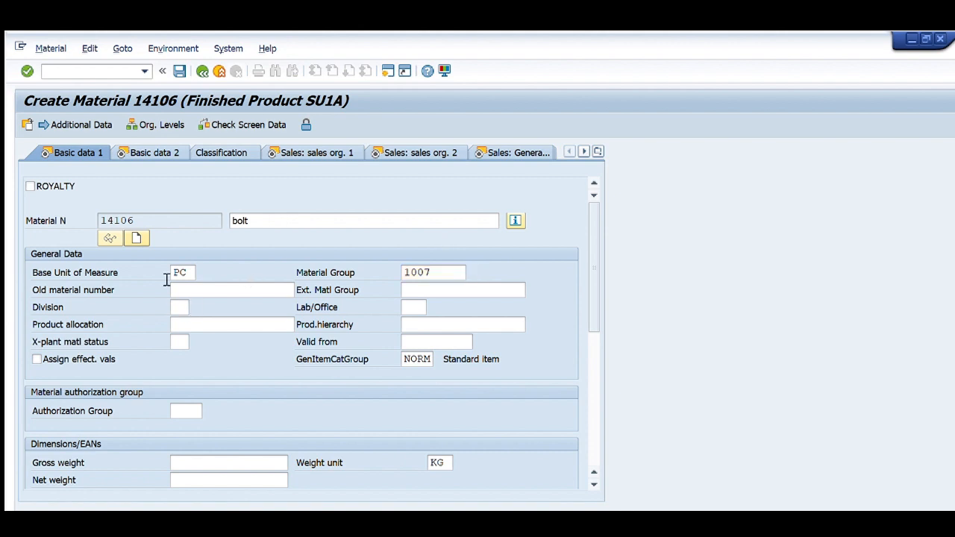
text(10)
key(Return)
key(Tab)
key(Tab)
key(Tab)
key(Tab)
key(Tab)
key(Tab)
key(Tab)
Review the remaining Basic data 1 fields and the Basic data 2 view for the bolt material.
scroll(366, 379, down, 6)
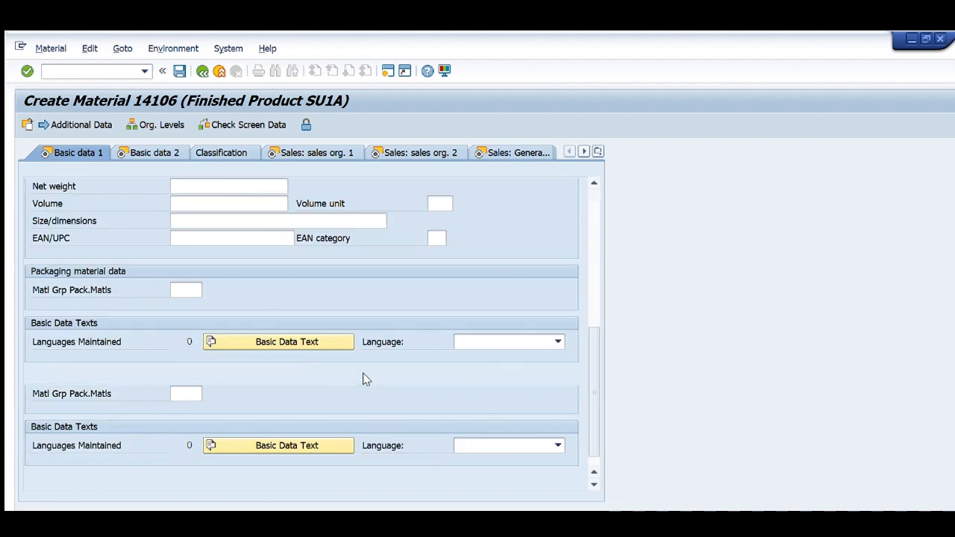
scroll(375, 337, up, 4)
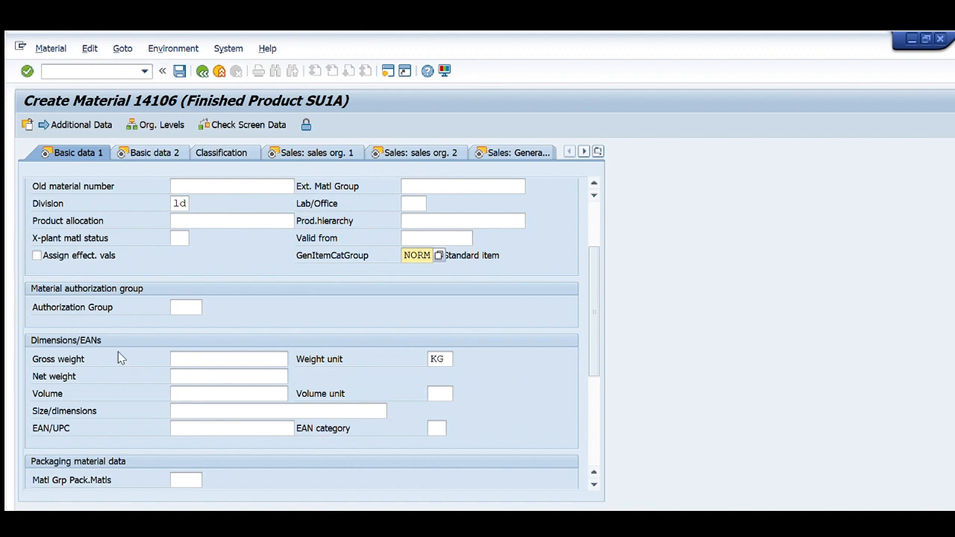
scroll(116, 350, down, 3)
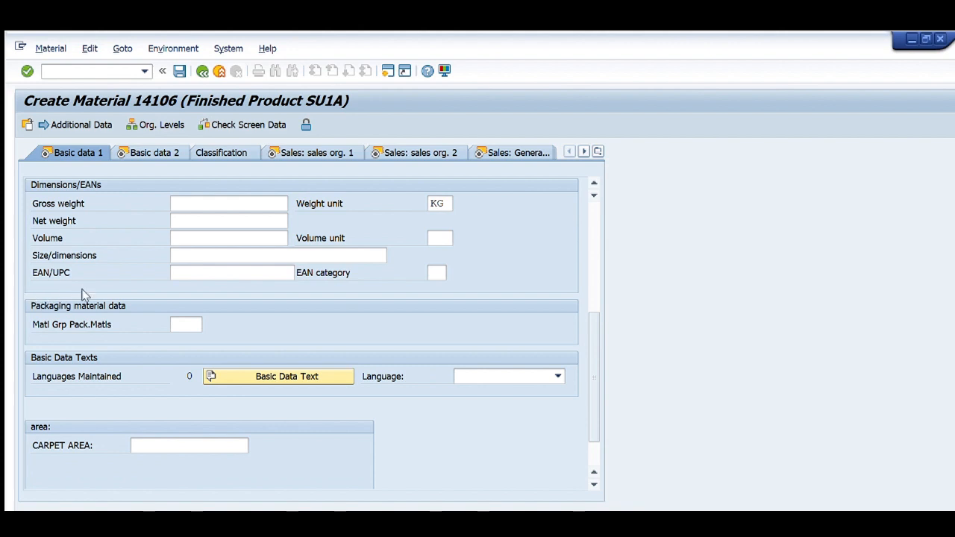
scroll(137, 259, up, 6)
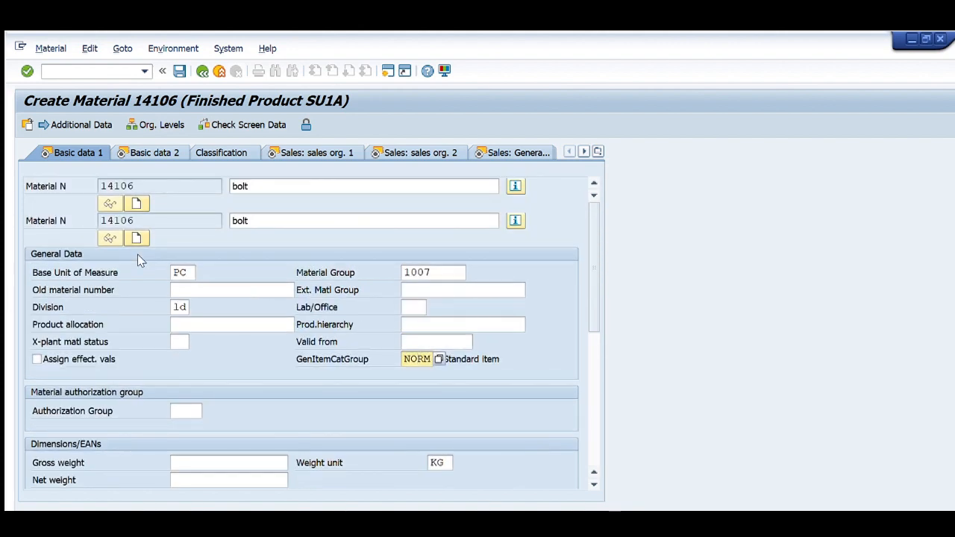
scroll(133, 302, down, 6)
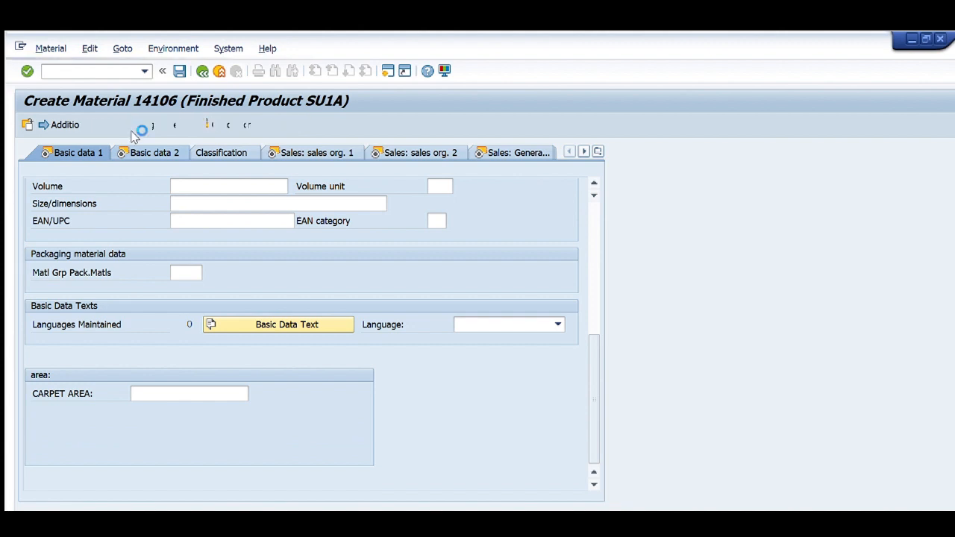
click(153, 152)
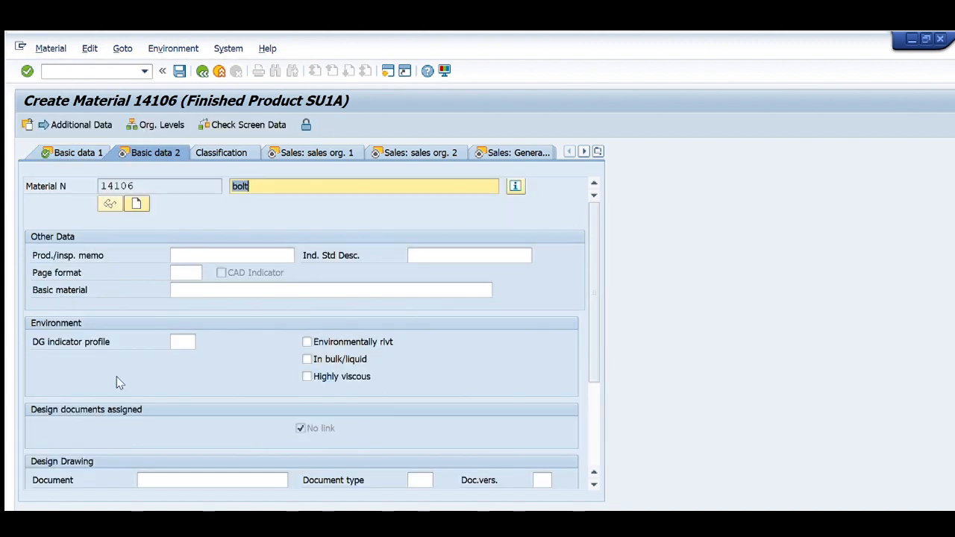
scroll(208, 446, down, 3)
scroll(209, 449, up, 3)
scroll(97, 341, down, 3)
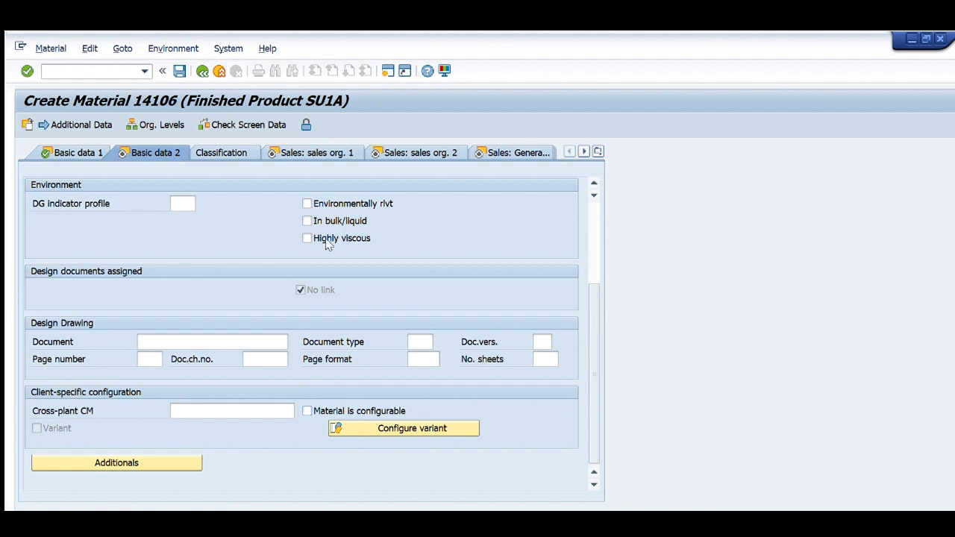
scroll(316, 238, up, 5)
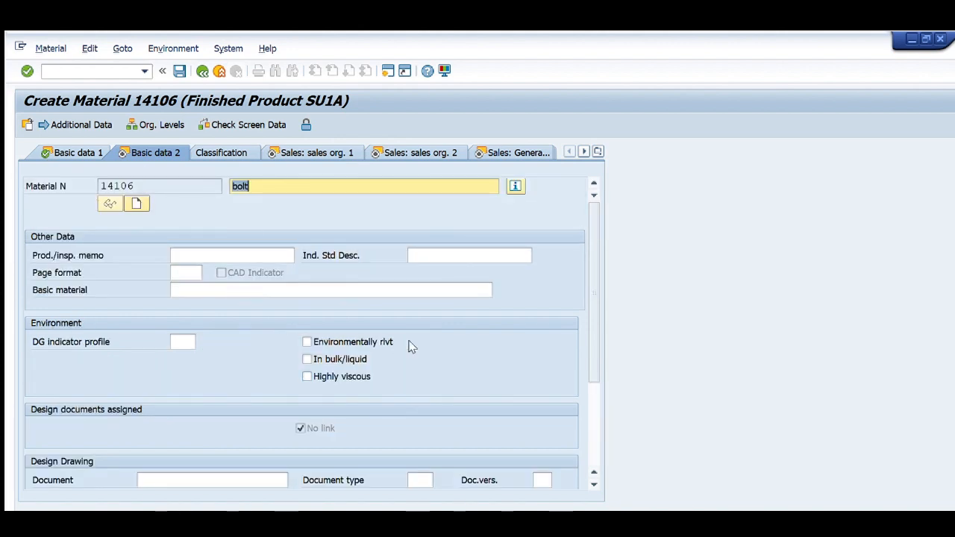
In the Sales: sales org. 1 view, set the tax classification to 1 for State Tax and Integrated Tax.
click(287, 152)
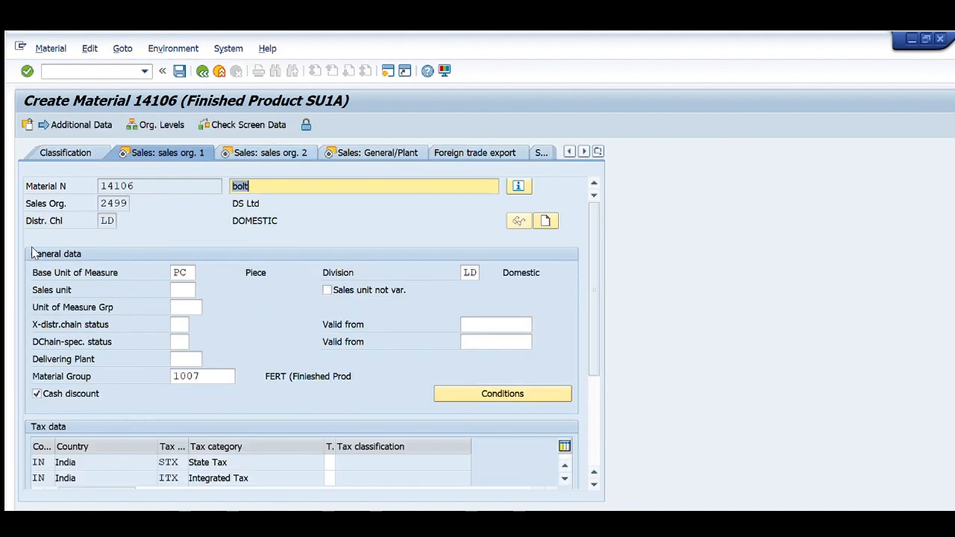
key(Tab)
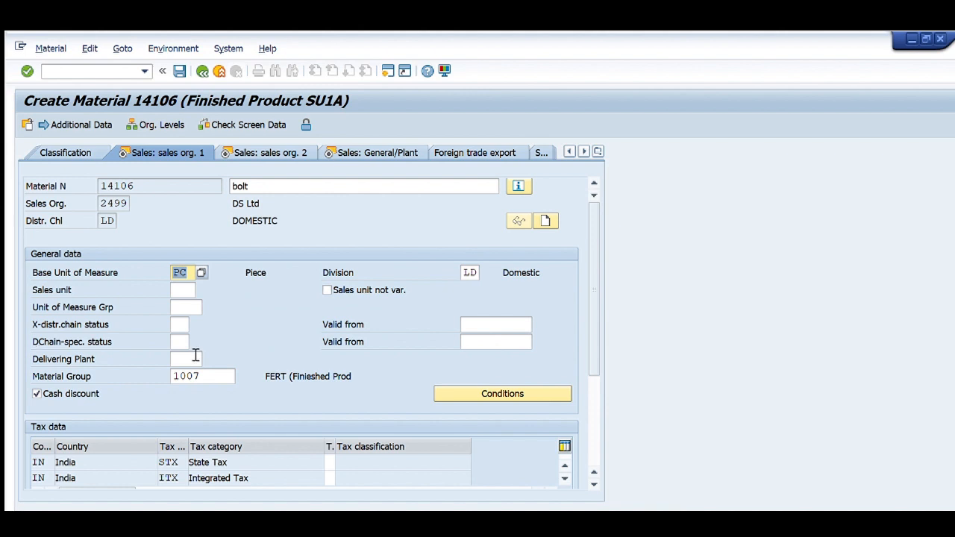
key(Tab)
scroll(192, 382, down, 3)
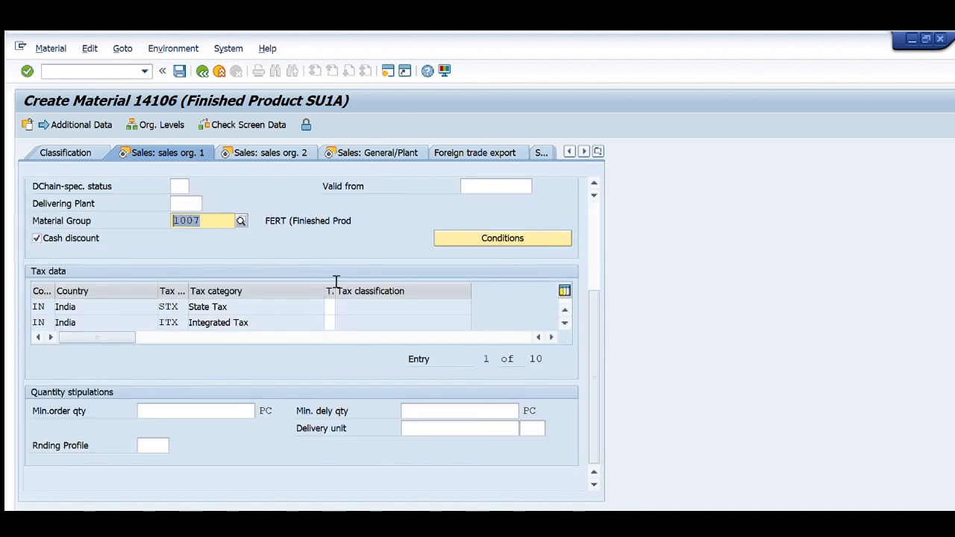
key(Tab)
key(Tab)
text(1)
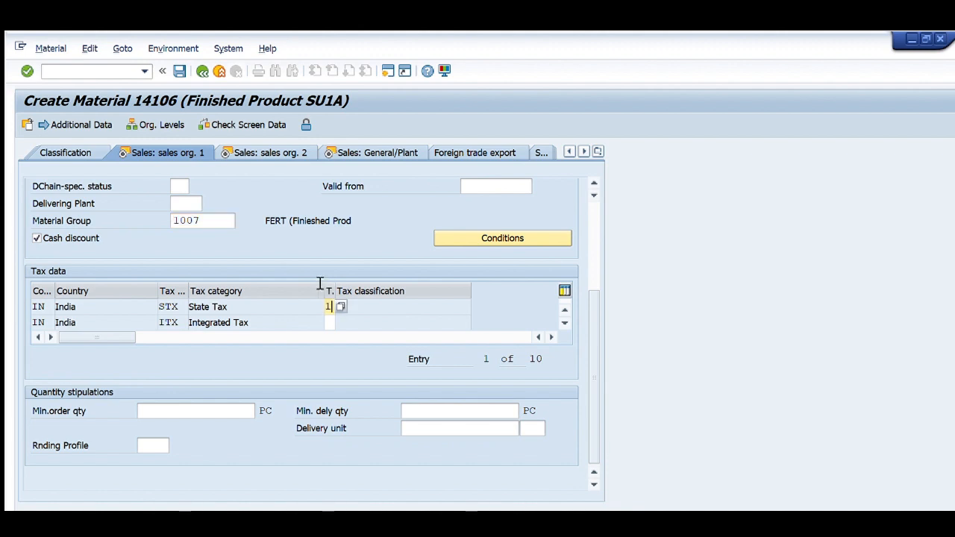
key(Tab)
text(1)
key(Return)
Set tax classification 1 for the eight remaining tax categories, from JIN1 to CTX, and return to the sales org. 1 view.
text(1)
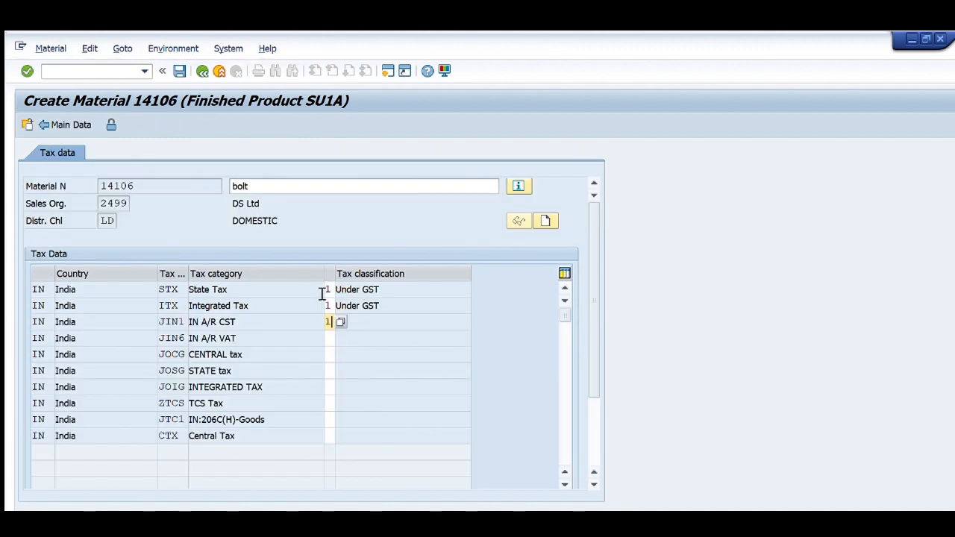
key(Tab)
text(1)
key(Tab)
text(1)
key(Tab)
text(1)
key(Tab)
text(1)
key(Tab)
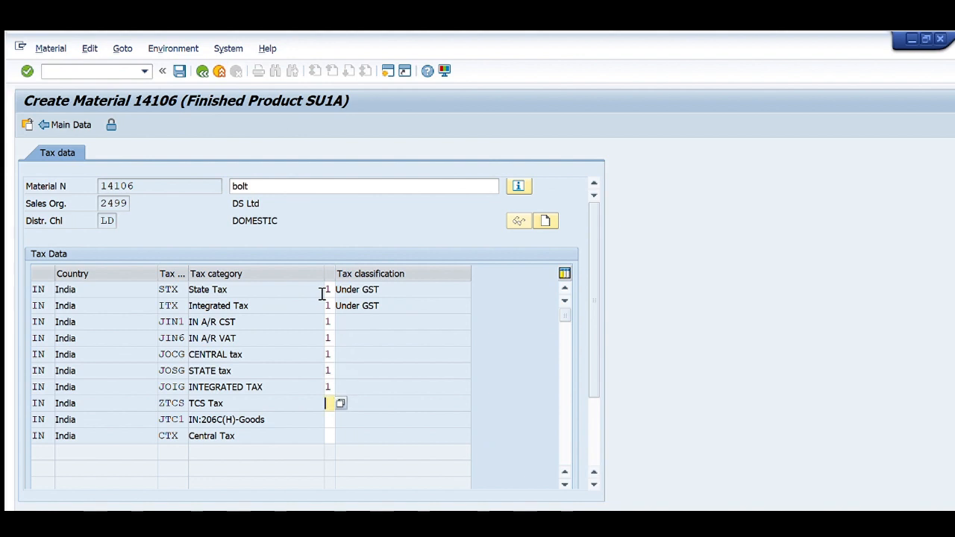
text(1)
key(Tab)
text(1)
key(Tab)
text(1)
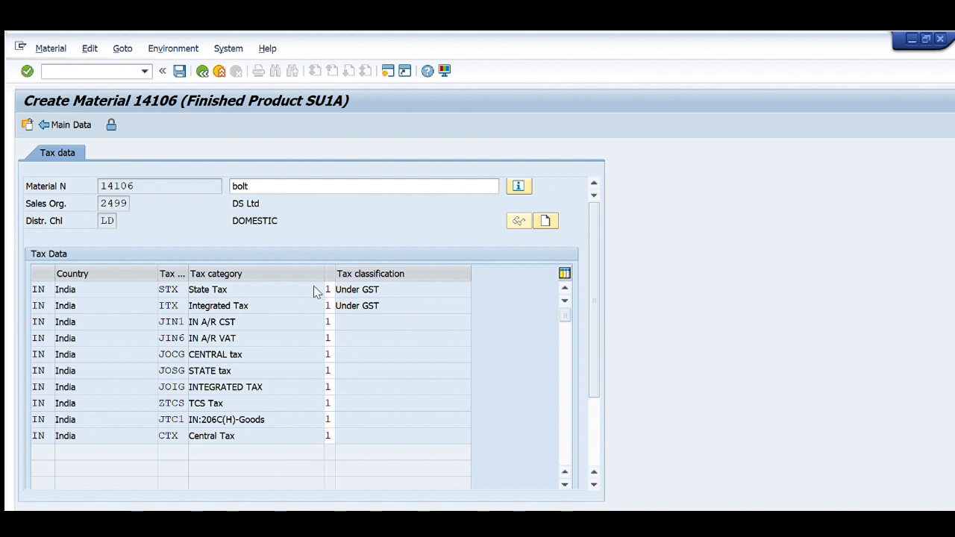
key(Return)
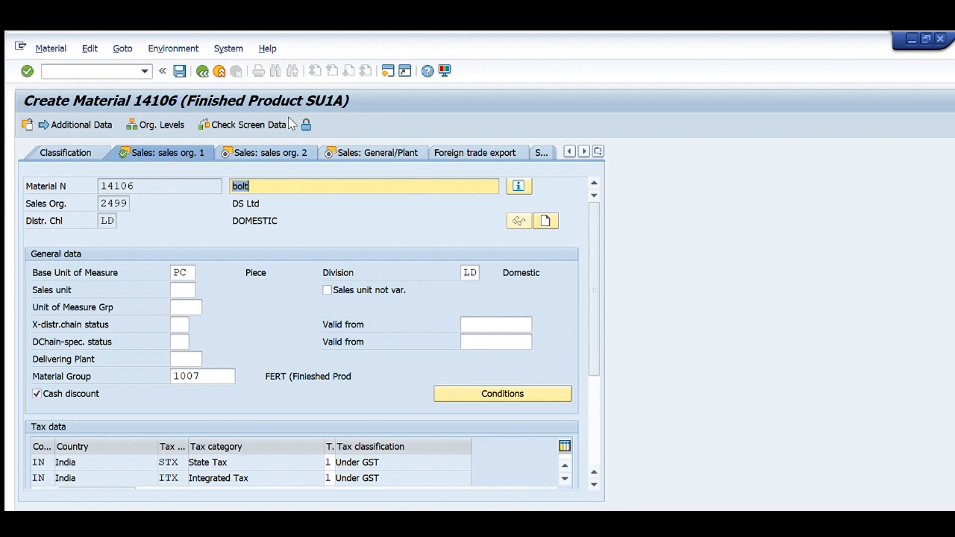
Set the account assignment group to 03 in the Sales: sales org. 2 view, keeping both item category groups as NORM.
key(Return)
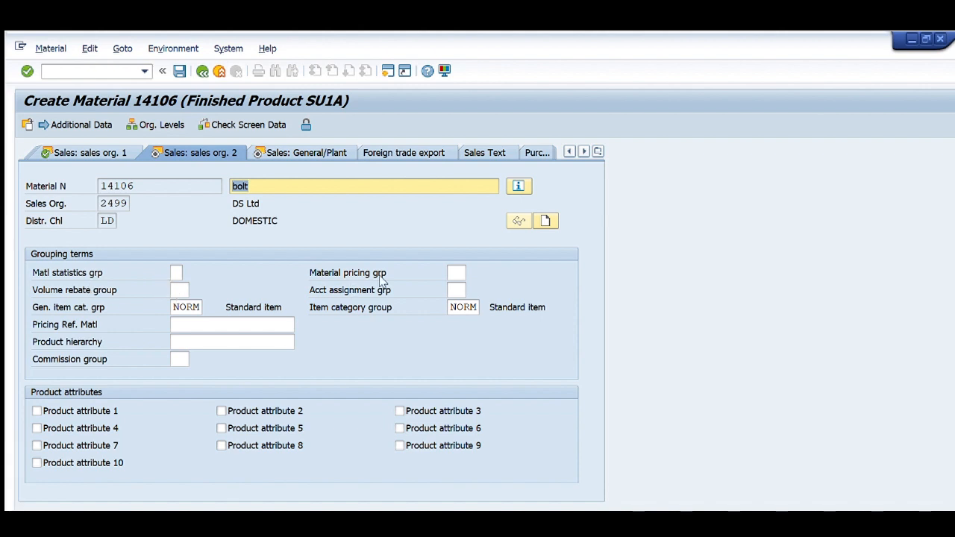
drag(200, 307, 94, 279)
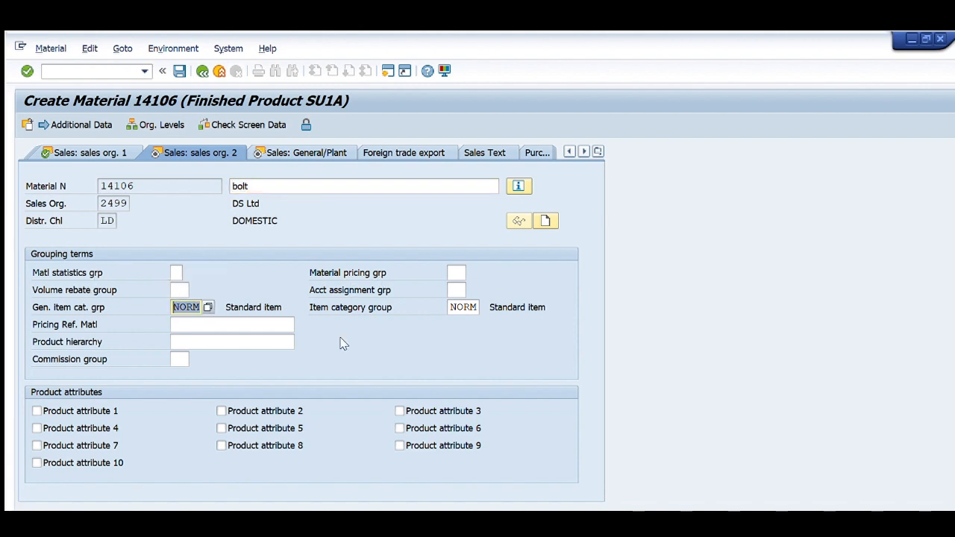
key(Tab)
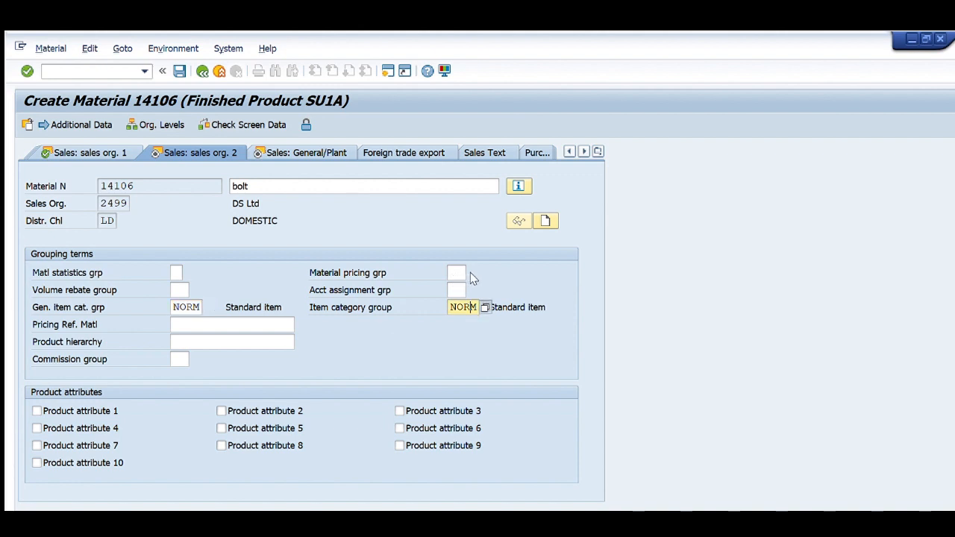
key(Return)
key(Return)
key(shift+Tab)
key(F4)
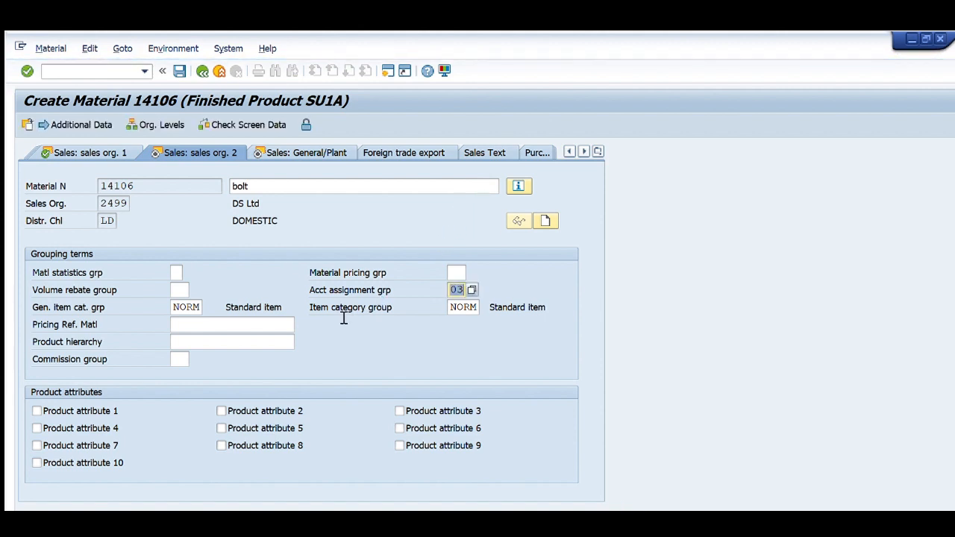
In the Sales: General/Plant view, set the availability check to KP and both the transportation group and loading group to 0001.
key(Return)
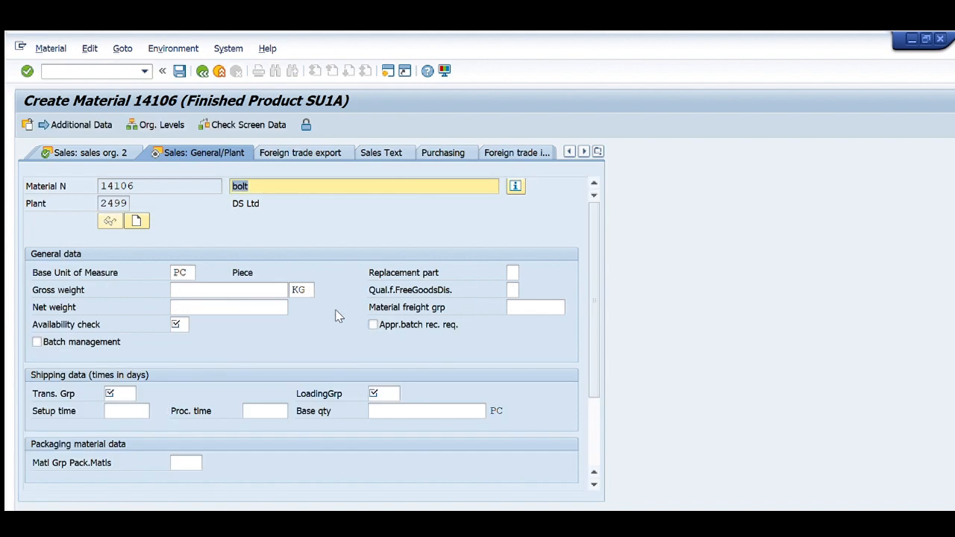
click(177, 323)
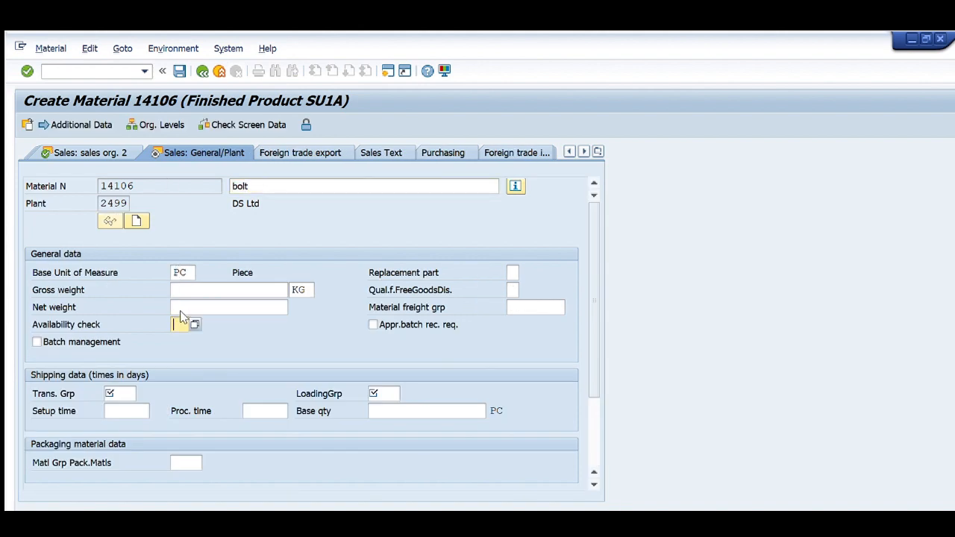
text(KP)
key(Return)
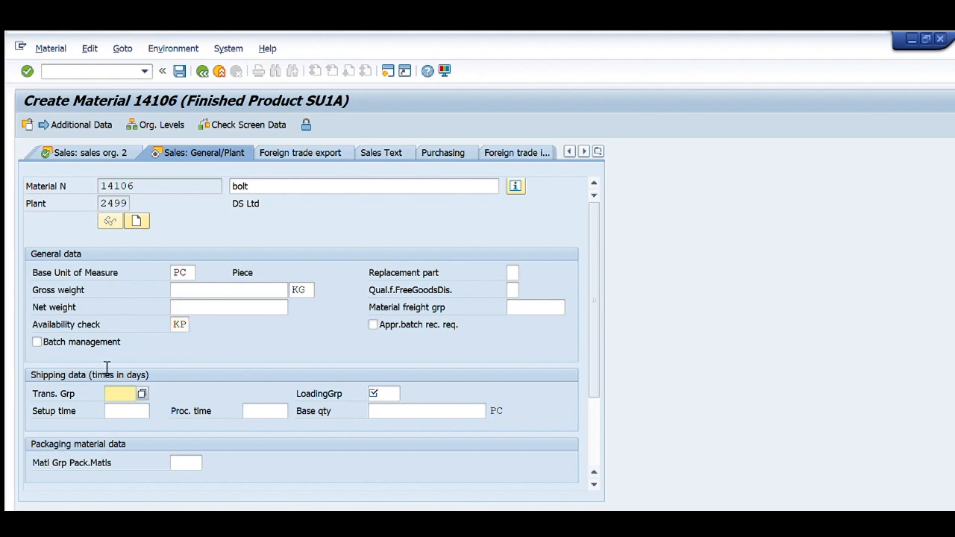
text(0001)
key(Return)
text(0001)
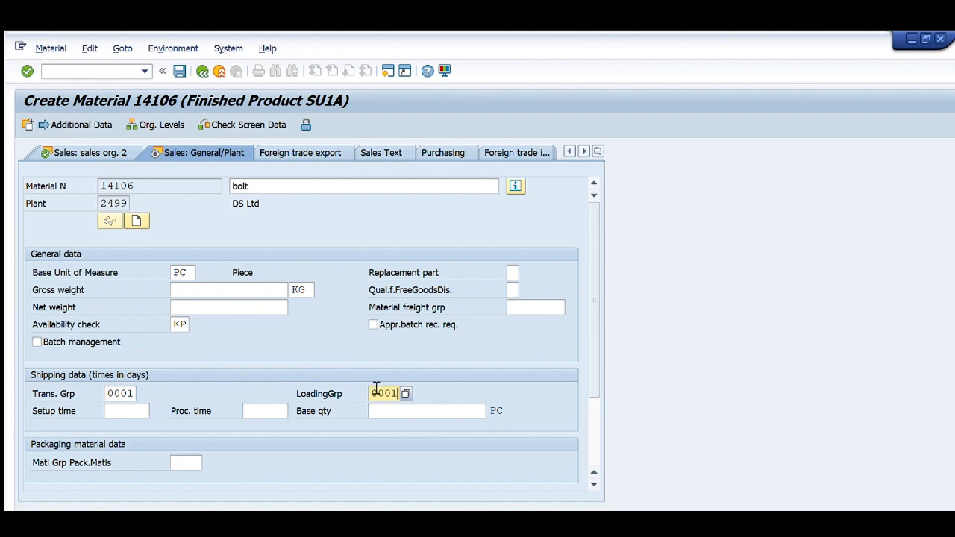
key(Return)
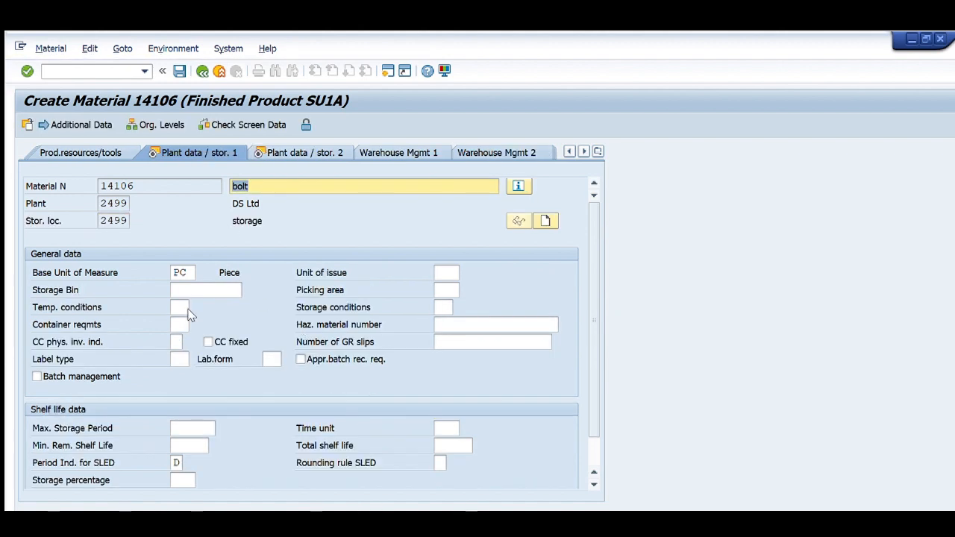
Pass through both plant data/storage views without entries and set the standard price to 1000 in the Accounting 1 view.
click(298, 149)
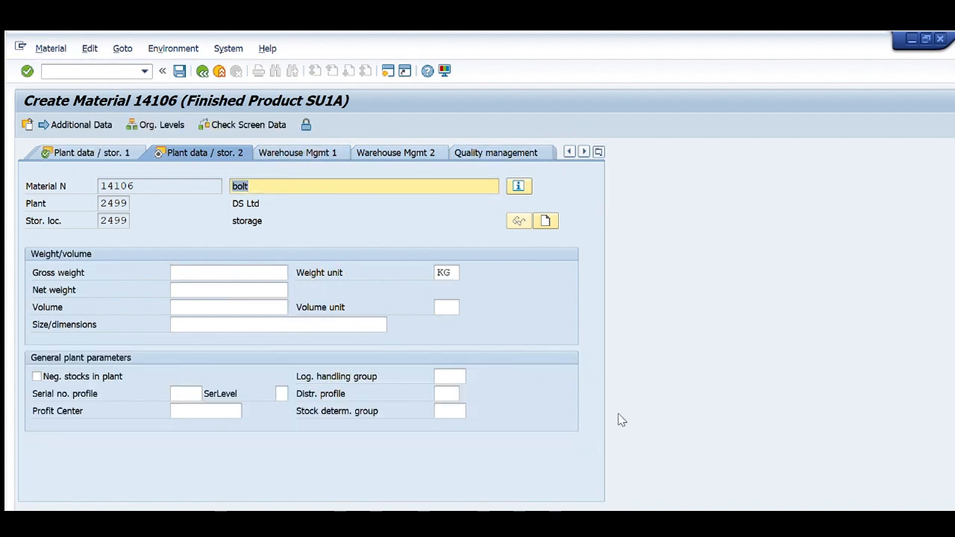
key(Return)
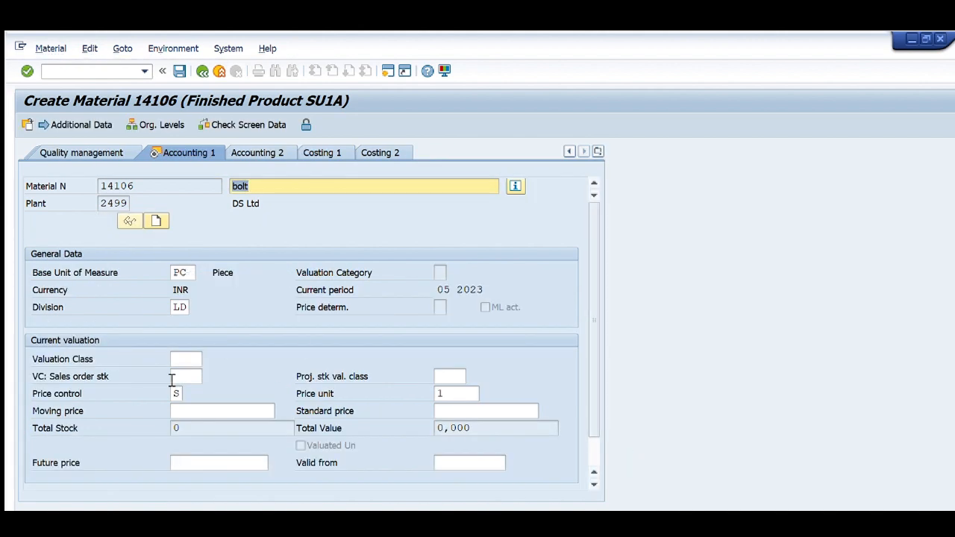
click(463, 407)
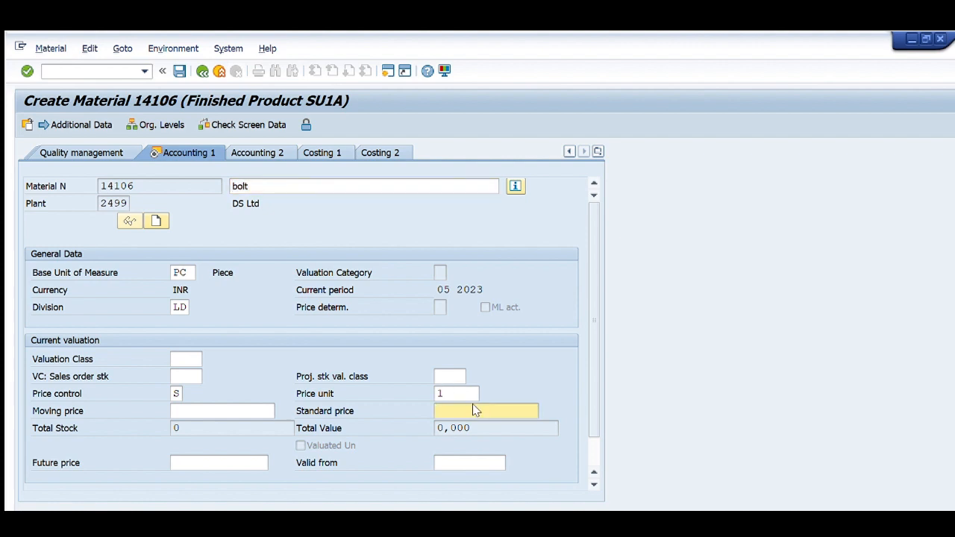
text(1000)
key(Return)
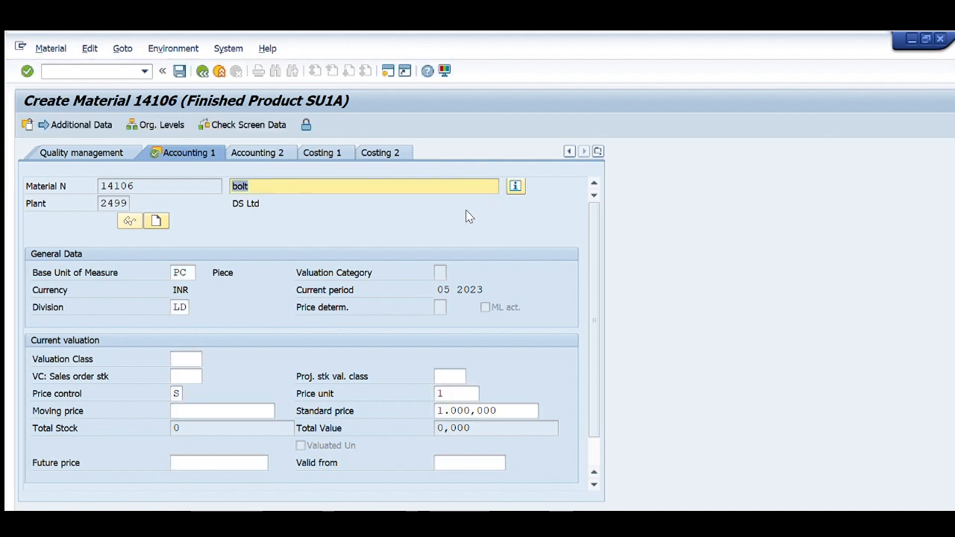
Check the price control and standard price in the Accounting 1 view, keeping price control S, and save the bolt material.
click(176, 393)
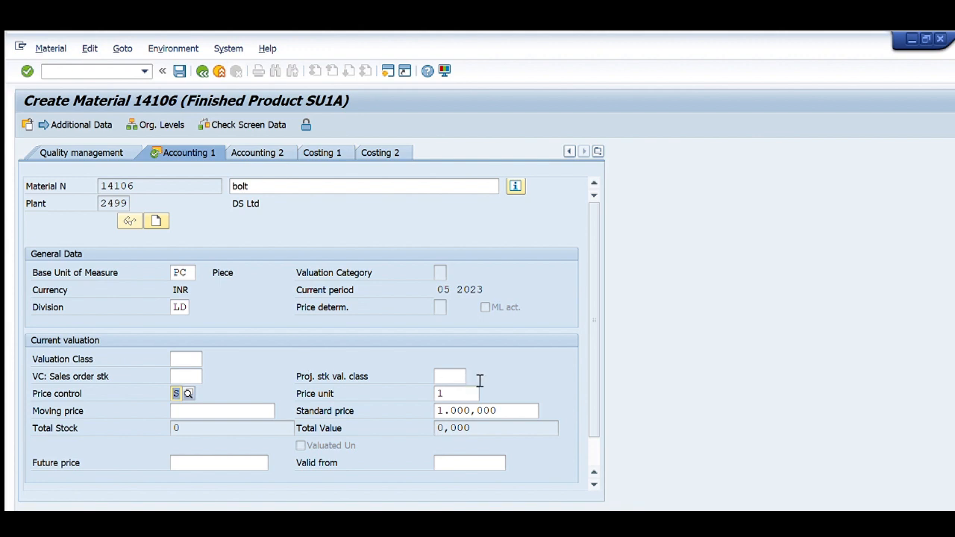
key(Tab)
key(Tab)
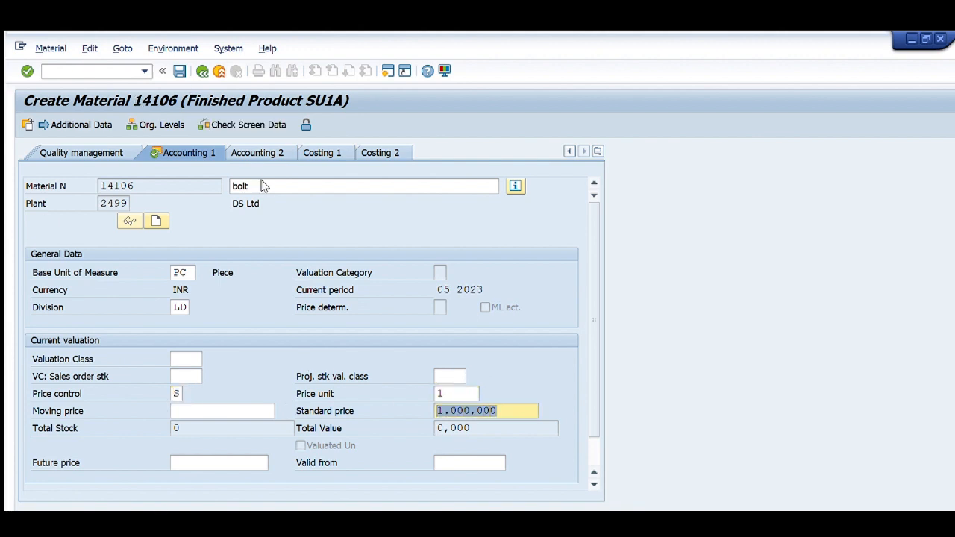
key(Return)
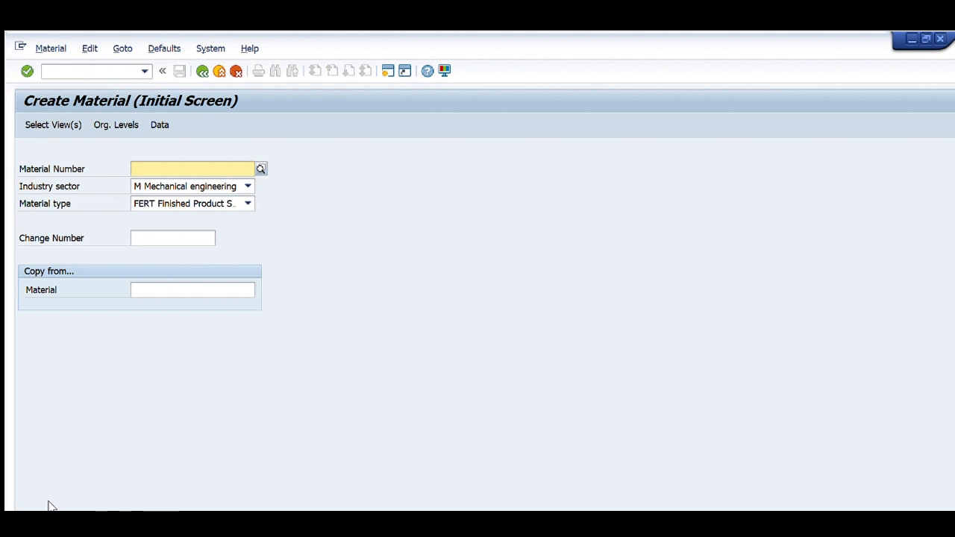
Open the Change Material transaction MM02 for the newly created material.
key(ctrl+slash)
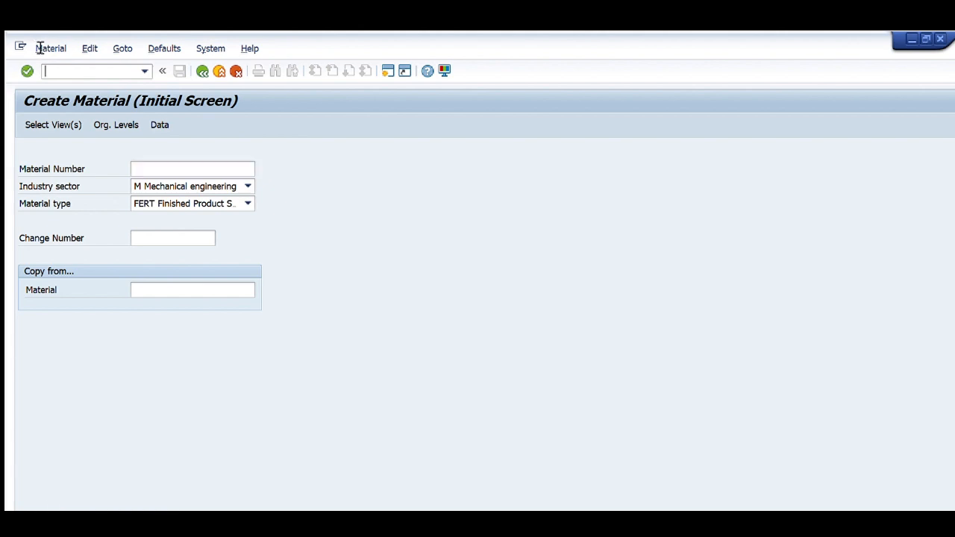
text(/nmm02)
key(Return)
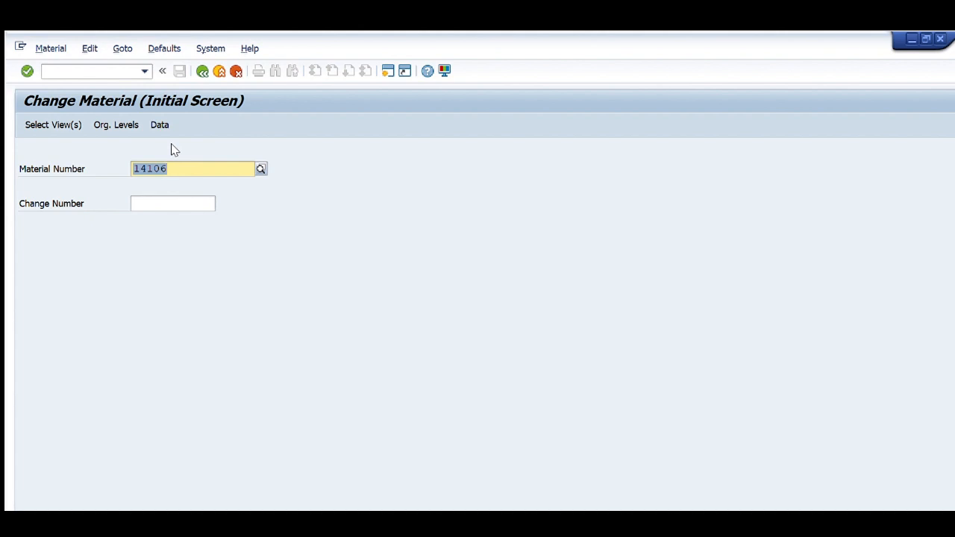
Switch from changing the material to the display transaction with the command /nmm03.
click(93, 69)
text(/)
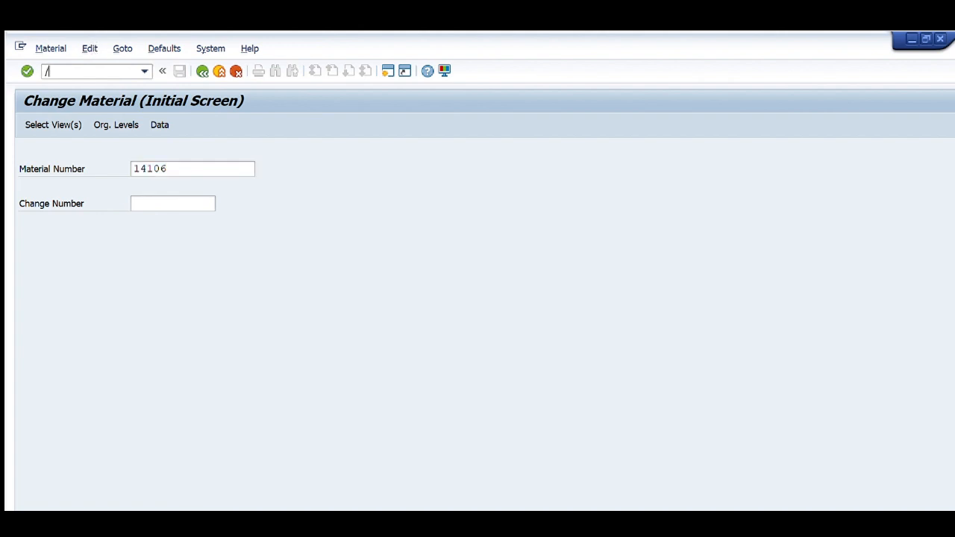
text(nmm03)
key(Return)
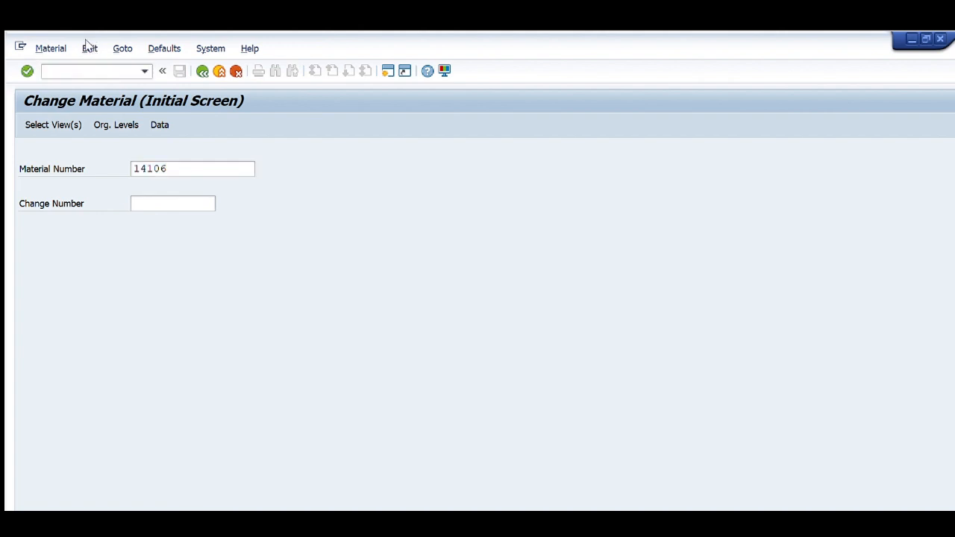